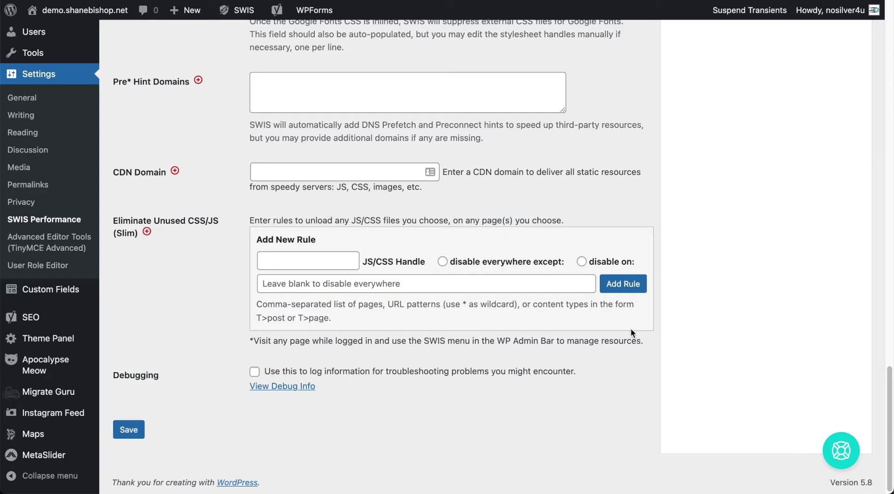
# - Scope the new Slim rule to 'disable on' listed pages instead of 'disable everywhere except'
pyautogui.scroll(20, 199, 276)
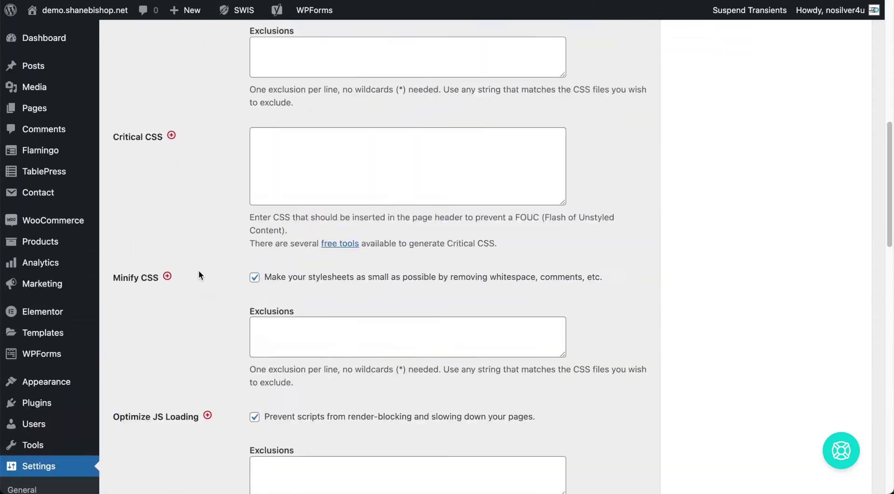
pyautogui.scroll(-20, 198, 275)
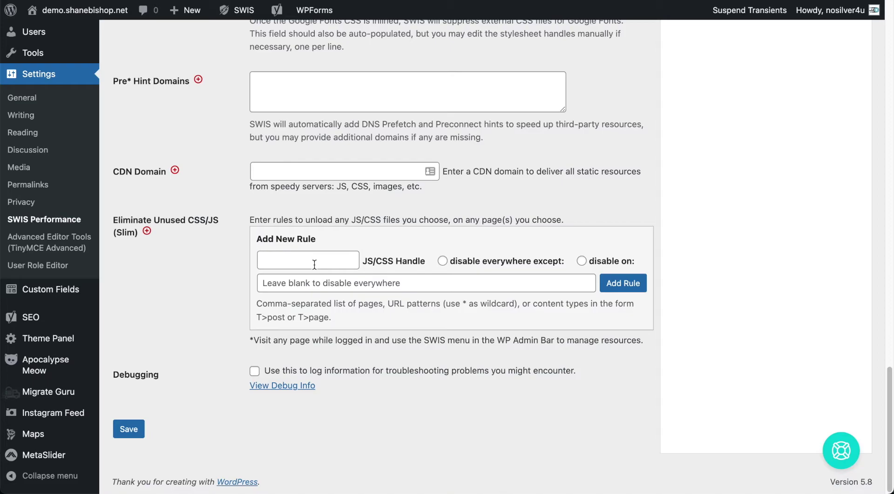
pyautogui.click(287, 258)
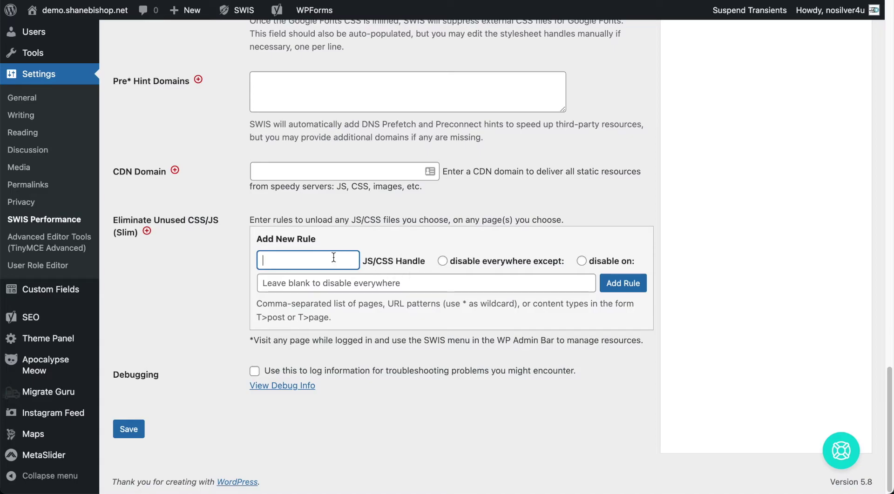
pyautogui.click(442, 262)
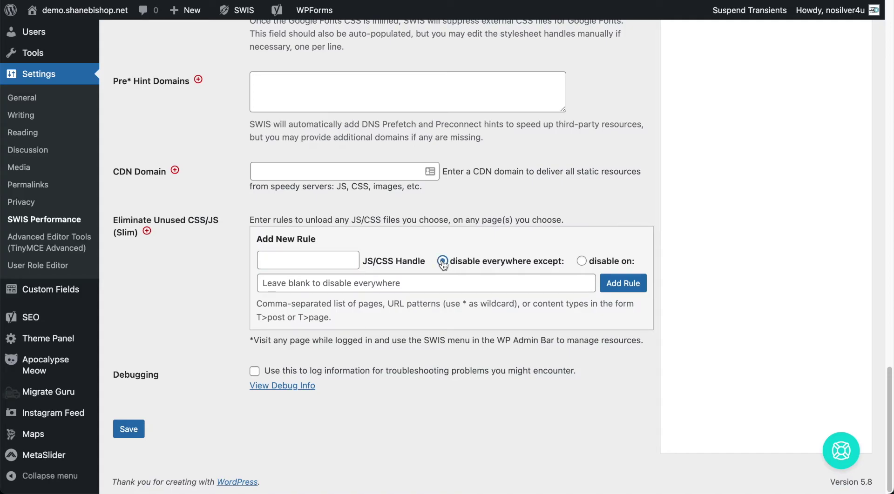
pyautogui.click(582, 261)
pyautogui.click(335, 261)
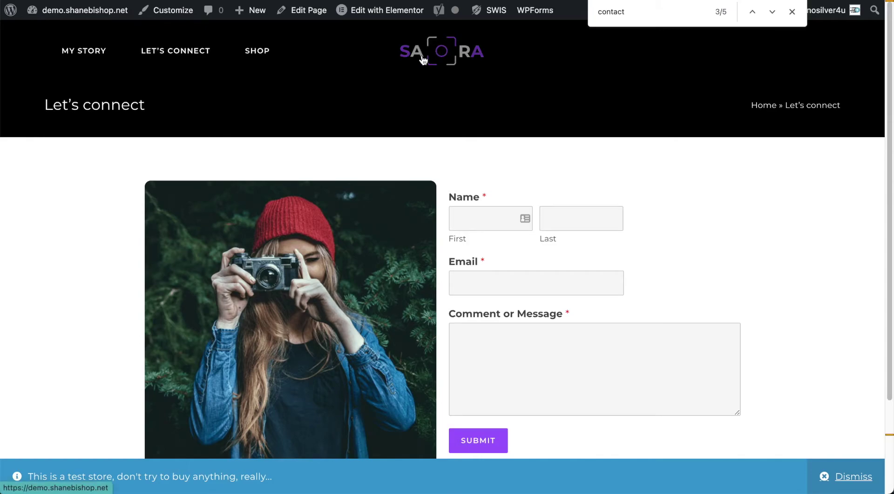
# - Return to the home page via the SAORA logo and scroll through its 'Welcome! Sara here' hero
pyautogui.click(423, 59)
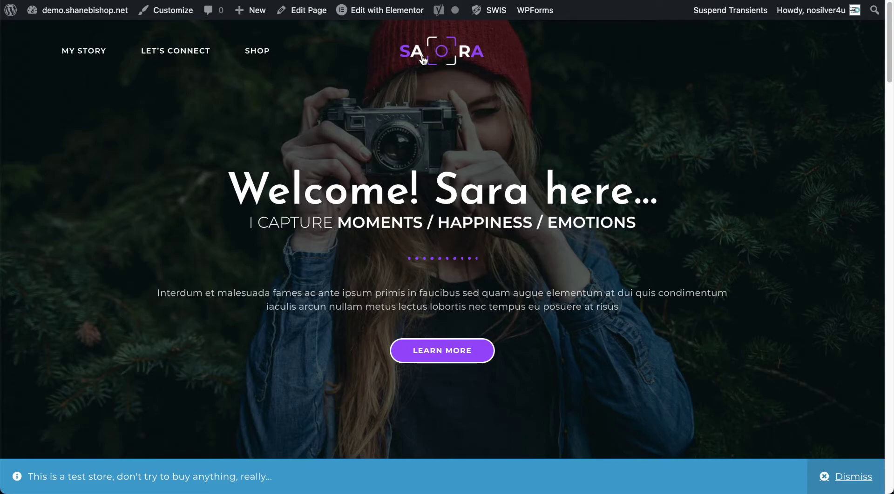
pyautogui.scroll(-15, 112, 205)
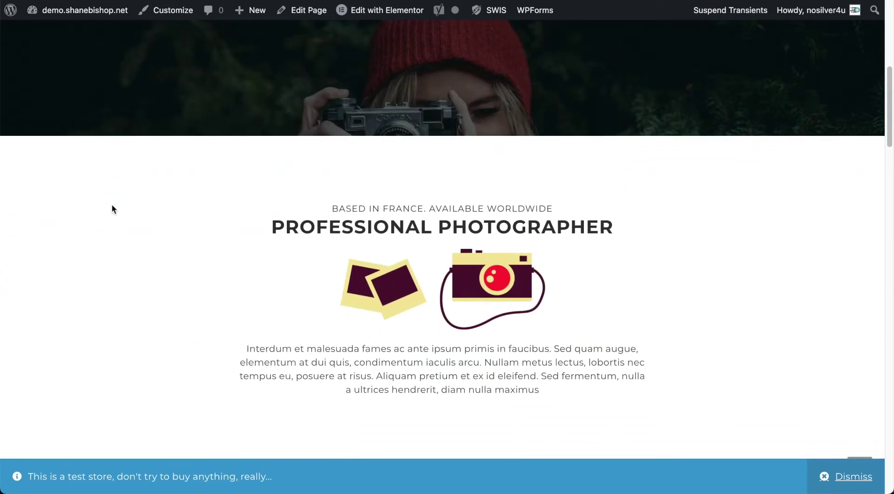
pyautogui.scroll(15, 112, 205)
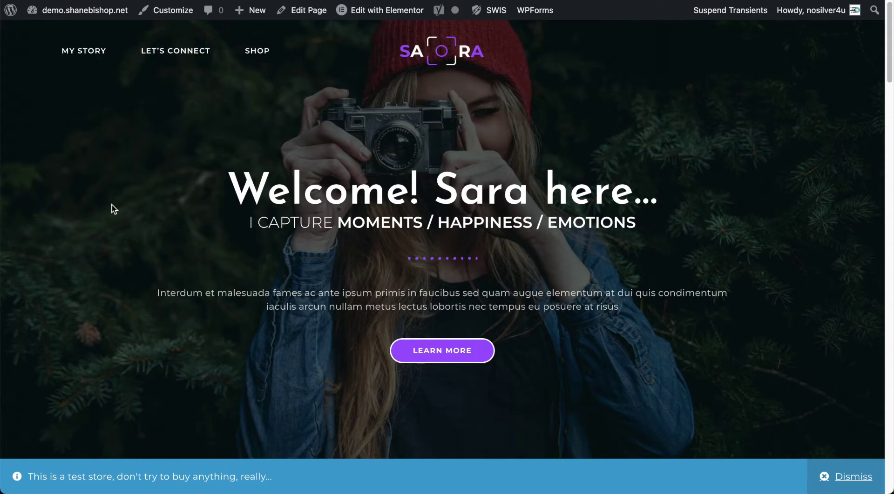
pyautogui.rightClick(111, 205)
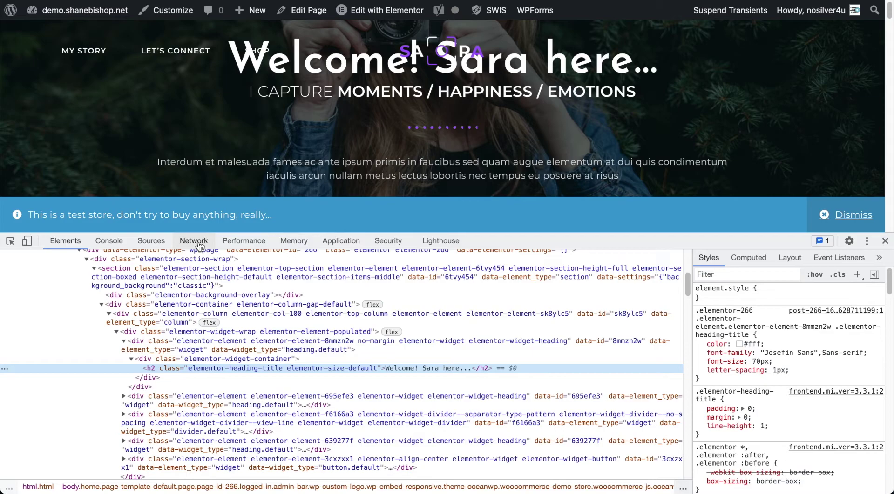
pyautogui.click(199, 246)
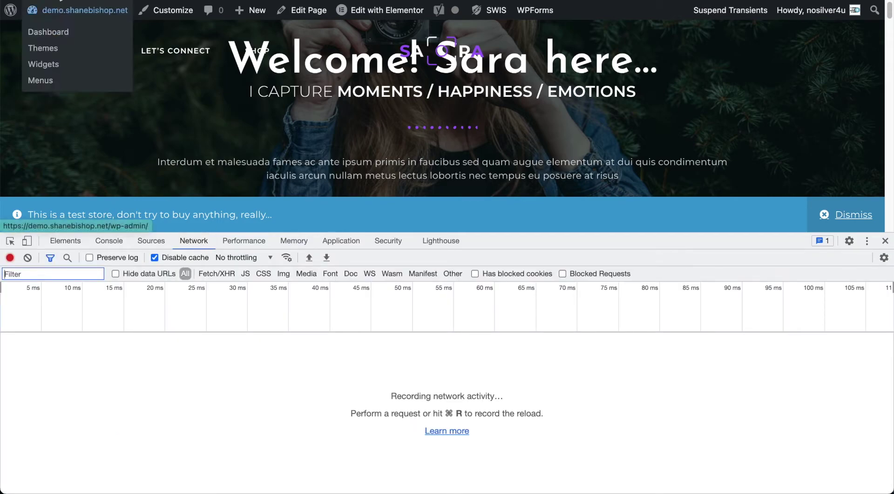
pyautogui.press('super+r')
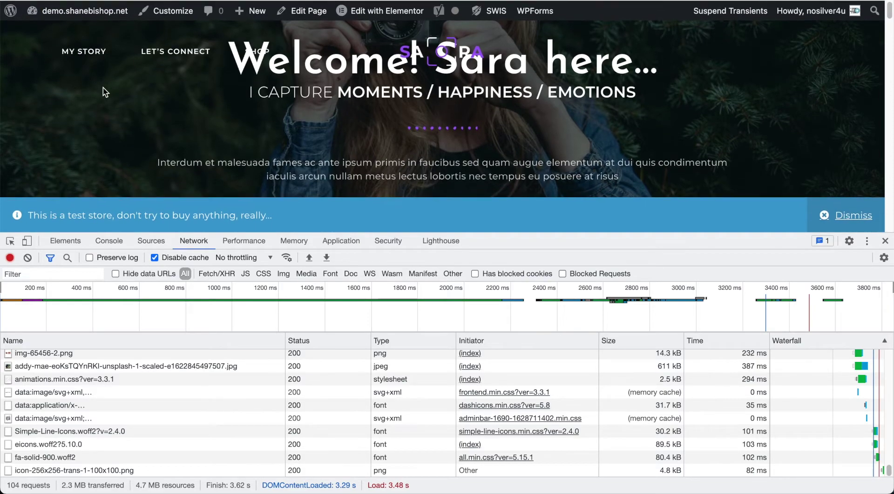
pyautogui.click(246, 274)
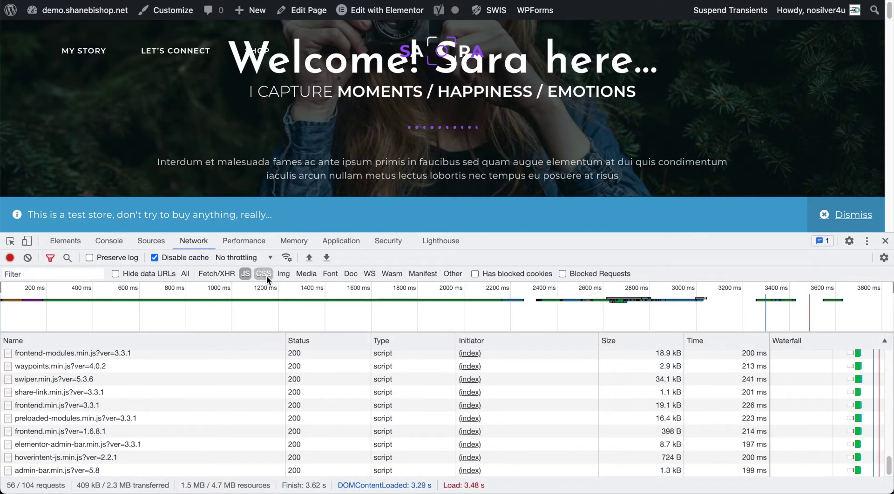
pyautogui.click(266, 276)
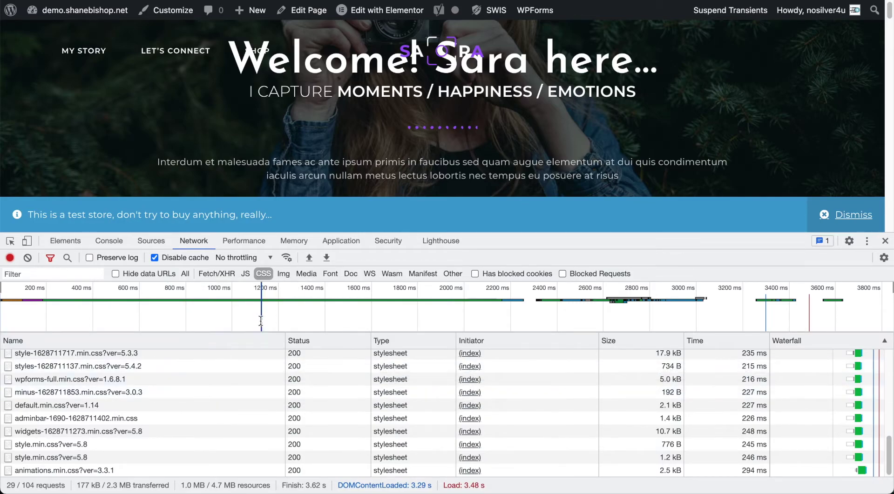
pyautogui.click(885, 241)
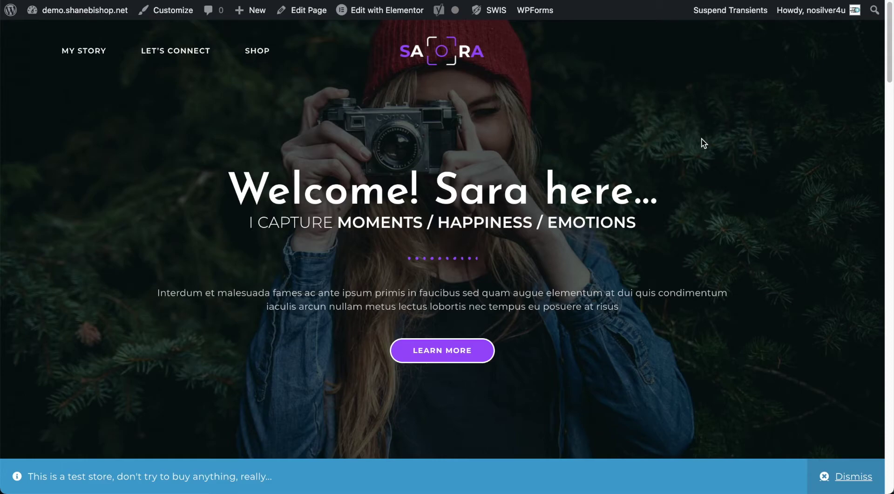
# - Reveal the SWIS admin-bar menu with its Manage JS/CSS option
pyautogui.moveTo(479, 13)
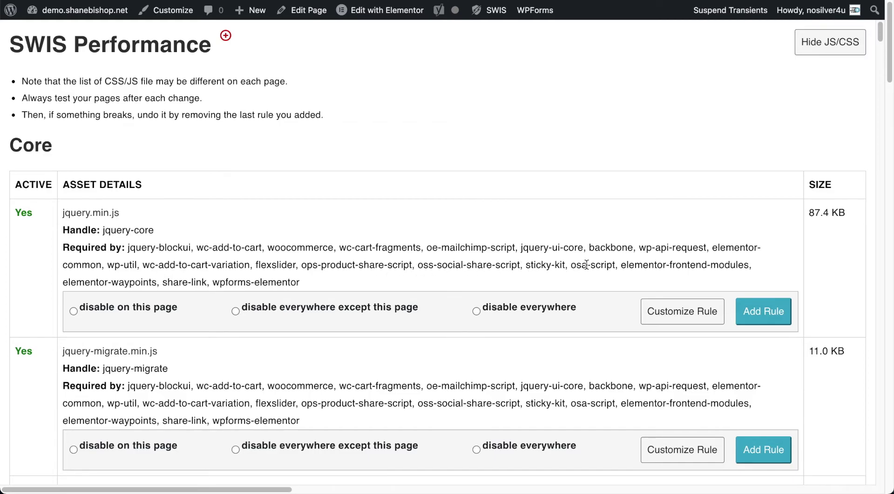
# - Add a rule setting wp-emoji-release.min.js to disable everywhere
pyautogui.doubleClick(459, 246)
pyautogui.click(488, 245)
pyautogui.scroll(-5, 242, 257)
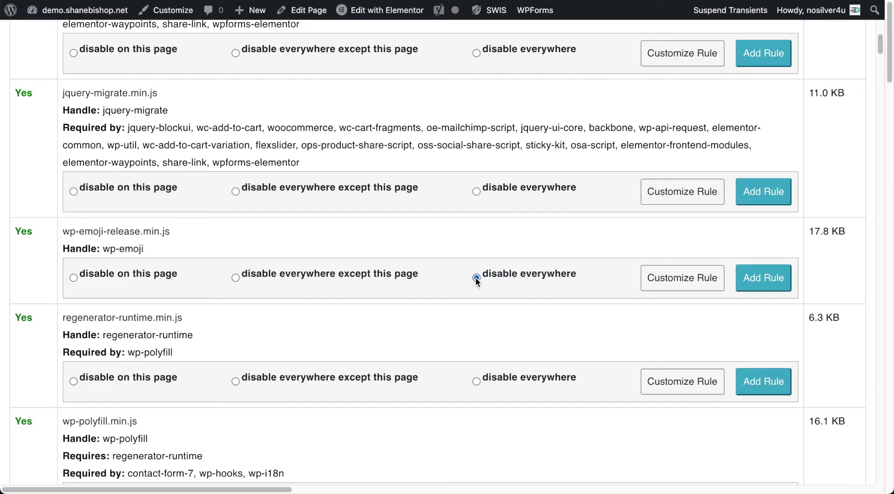
pyautogui.click(779, 285)
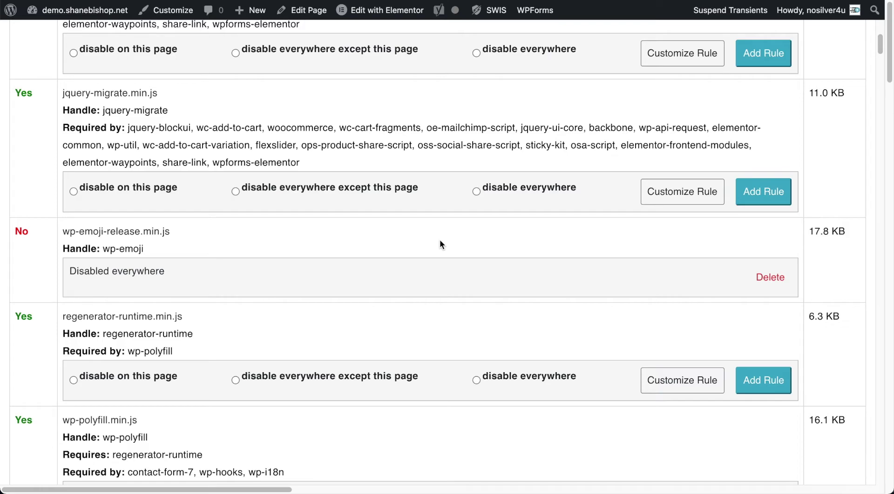
# - Hide the JS/CSS asset list and go to the LET'S CONNECT contact page
pyautogui.click(488, 11)
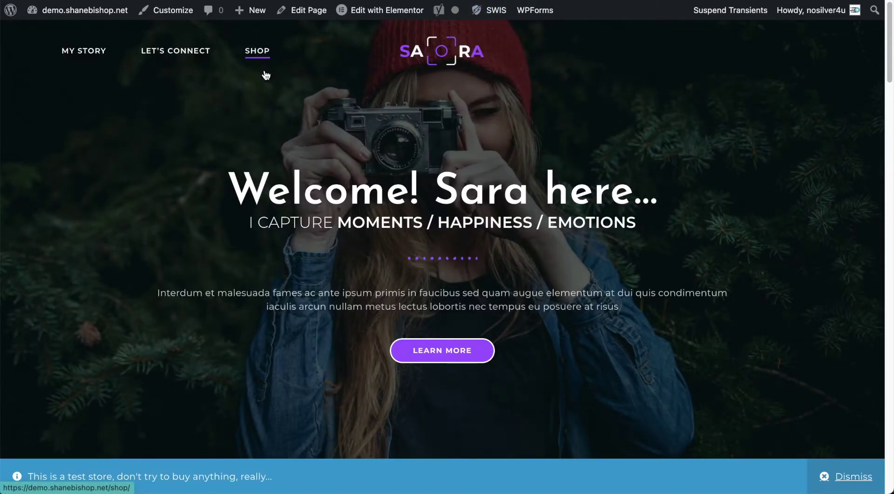
pyautogui.click(172, 54)
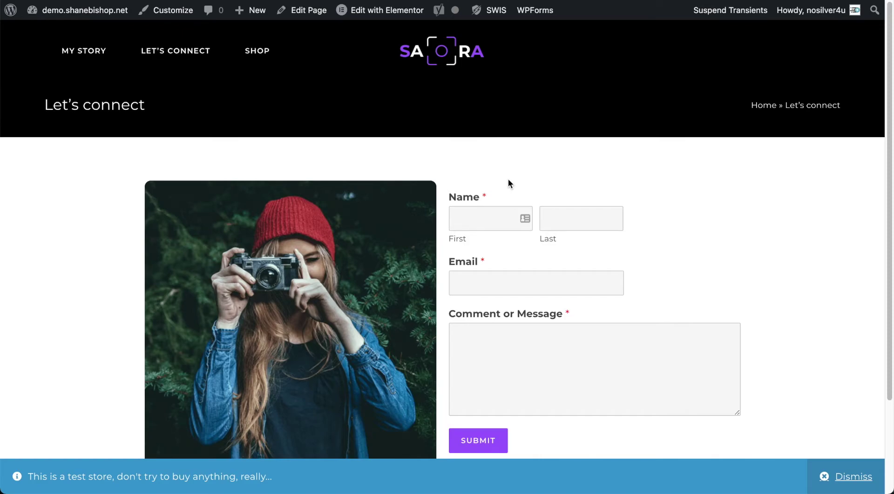
# - Show this page's SWIS asset list and search 'wpforms' to locate wpforms-full.min.css
pyautogui.moveTo(485, 9)
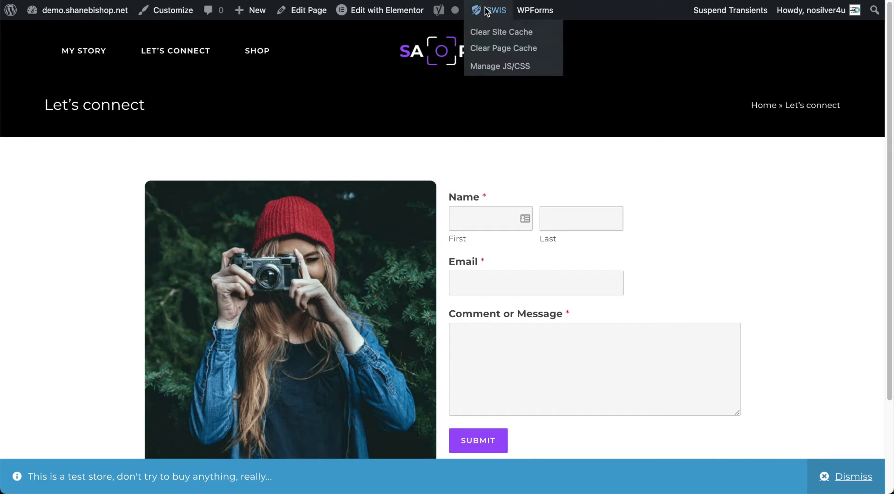
pyautogui.click(498, 66)
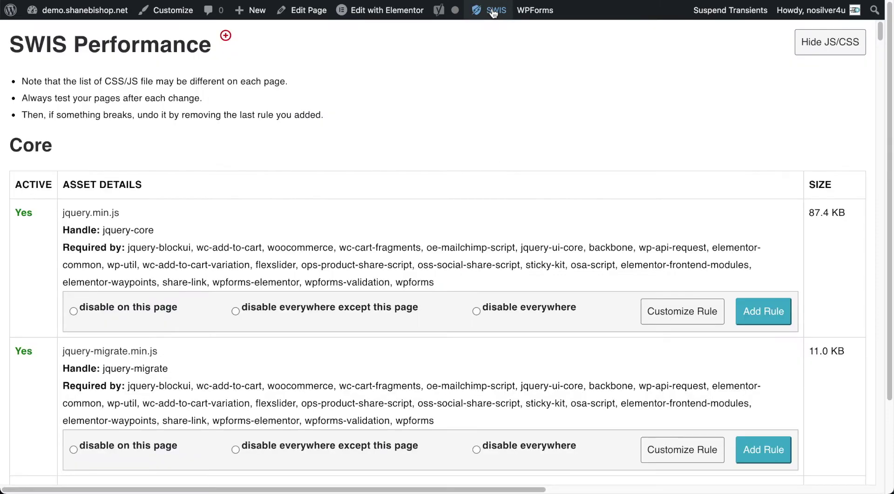
pyautogui.press('super+f')
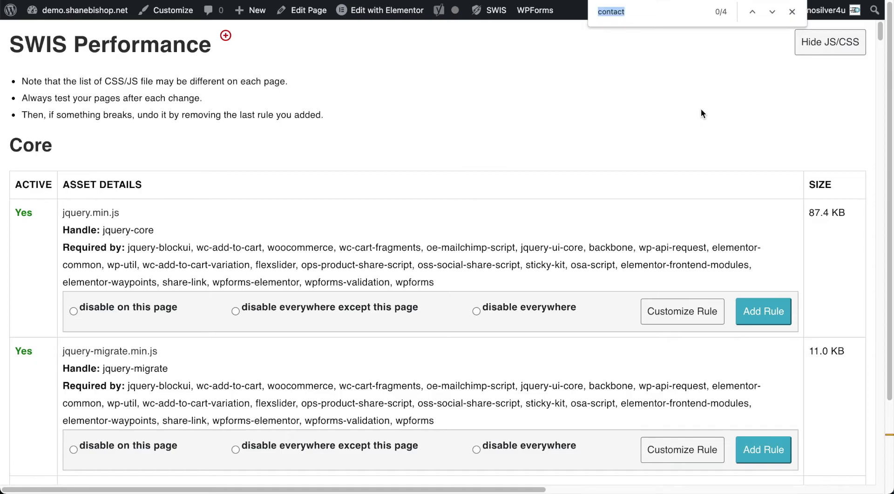
pyautogui.write('wpforms')
pyautogui.press('Return')
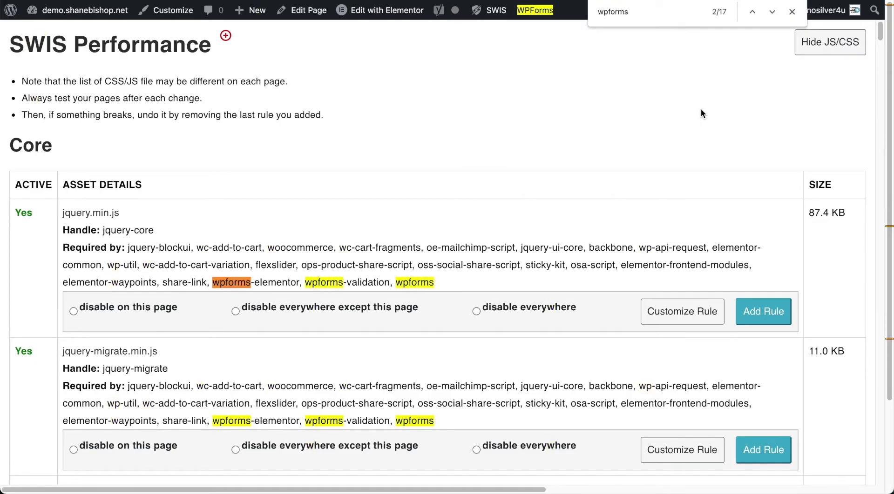
pyautogui.press('Return')
pyautogui.press('Return')
pyautogui.press('Return')
pyautogui.press('Return')
pyautogui.press('Return')
pyautogui.press('Return')
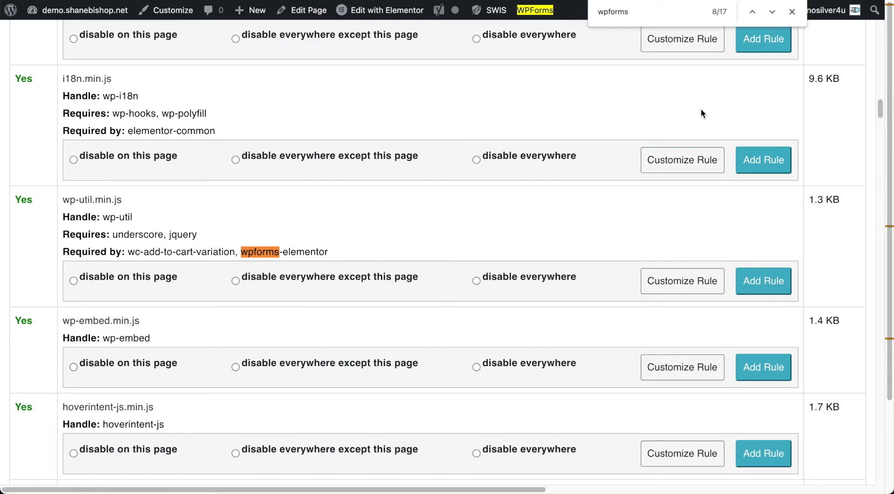
pyautogui.press('Return')
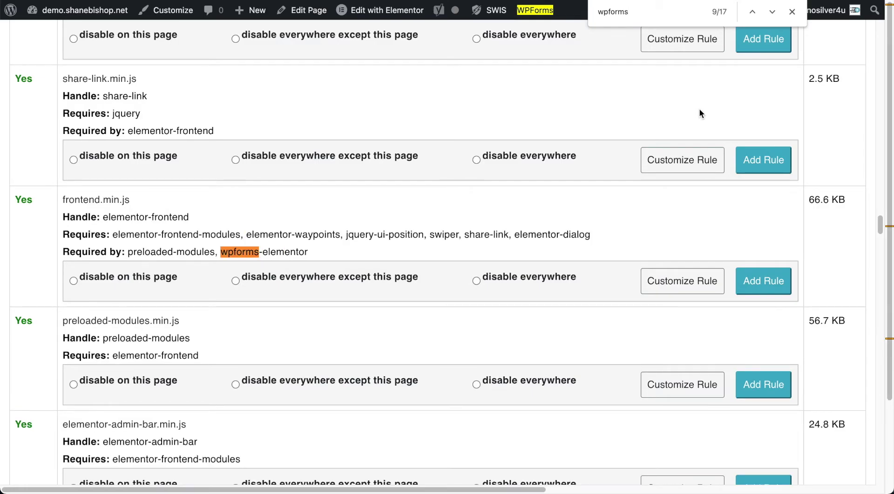
pyautogui.press('Return')
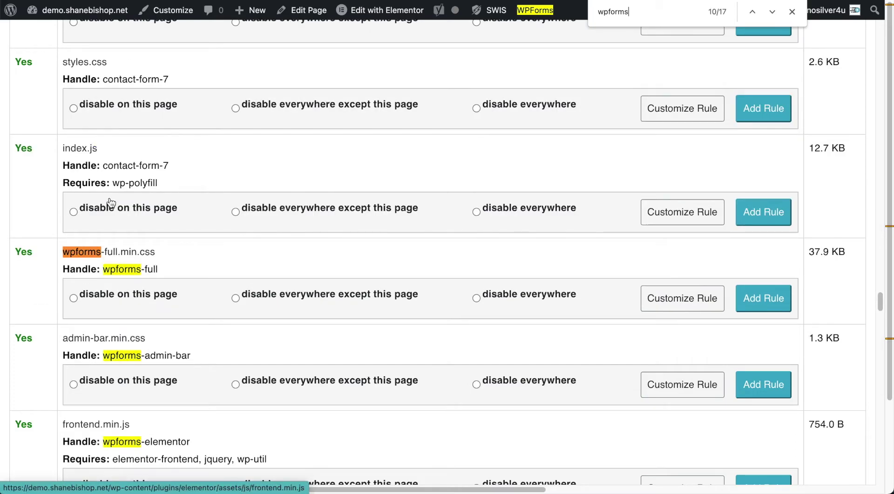
pyautogui.scroll(-1, 111, 202)
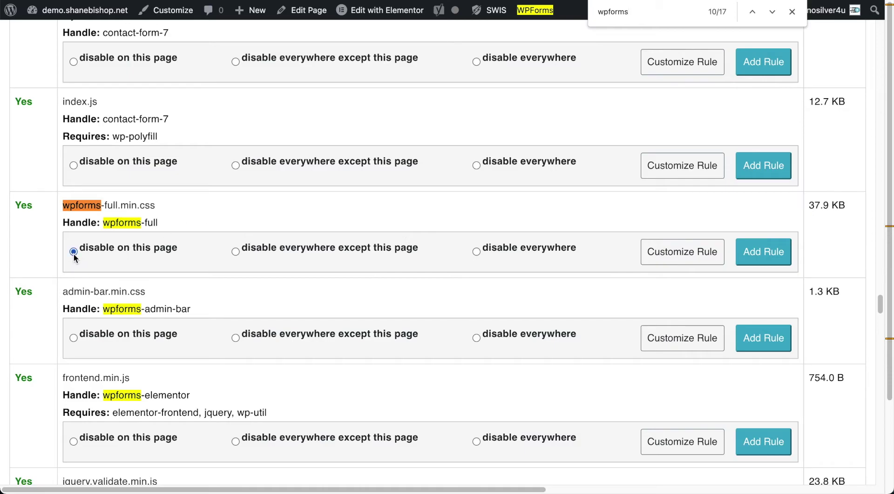
# - Add a rule disabling wpforms-full.min.css everywhere except this /contact/ page
pyautogui.click(236, 252)
pyautogui.click(762, 260)
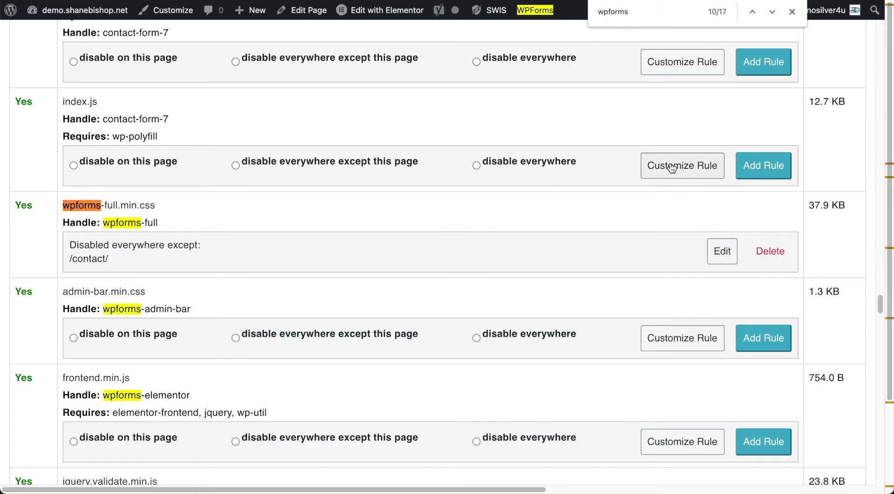
# - Edit the wpforms-full rule to also exempt /registration/ and save it
pyautogui.click(712, 252)
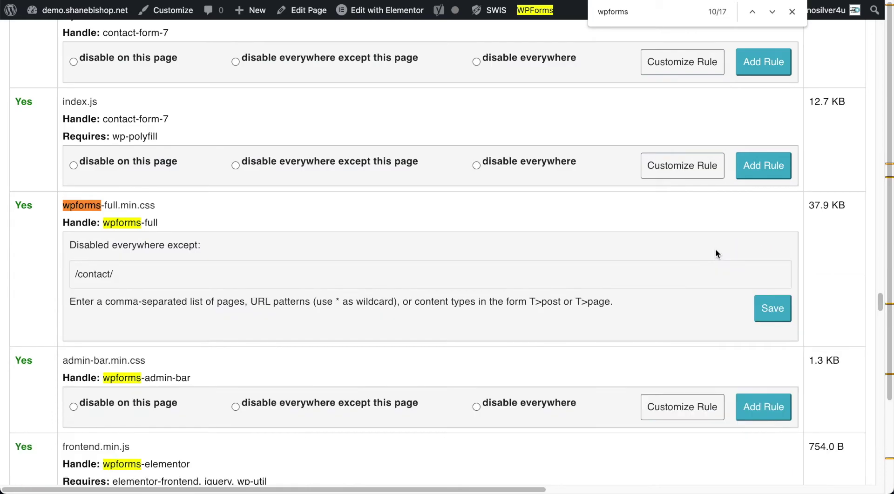
pyautogui.click(193, 273)
pyautogui.write(',/registration/')
pyautogui.click(778, 307)
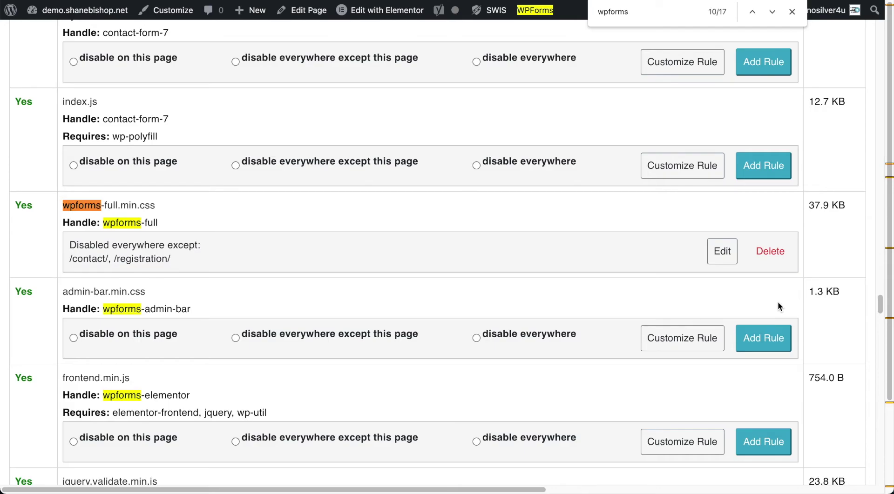
# - Search 'font', add a disable-everywhere rule for font-awesome all.min.css, and return to the page view
pyautogui.scroll(-6, 520, 275)
pyautogui.scroll(-5, 520, 275)
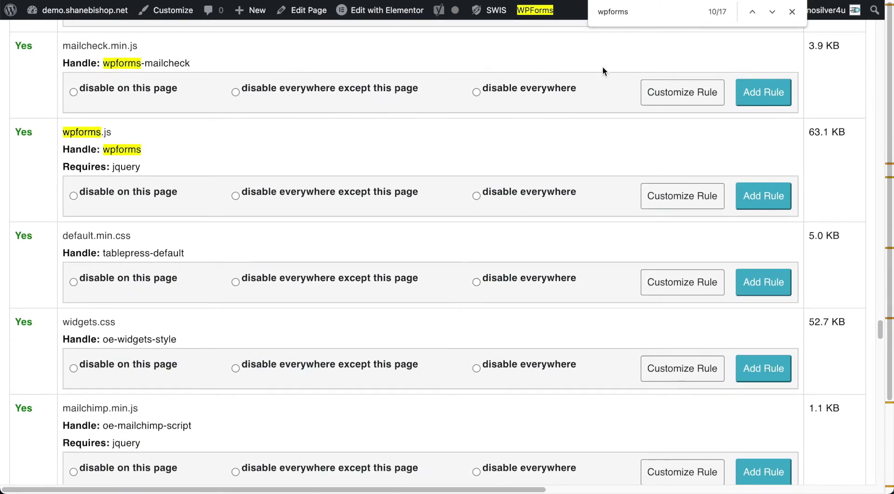
pyautogui.click(661, 12)
pyautogui.write('font')
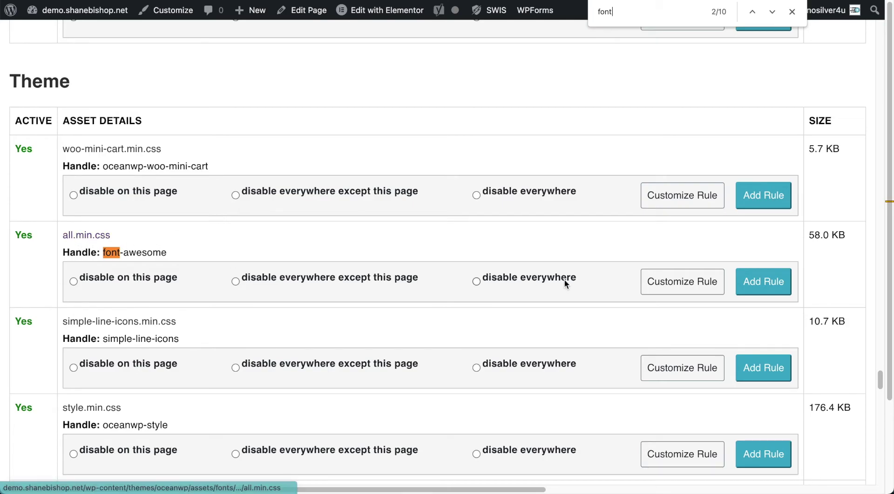
pyautogui.click(477, 281)
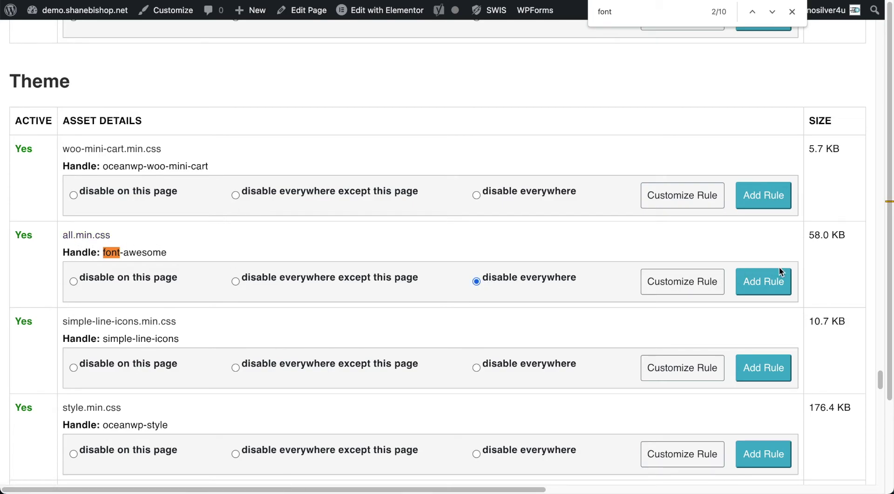
pyautogui.click(766, 283)
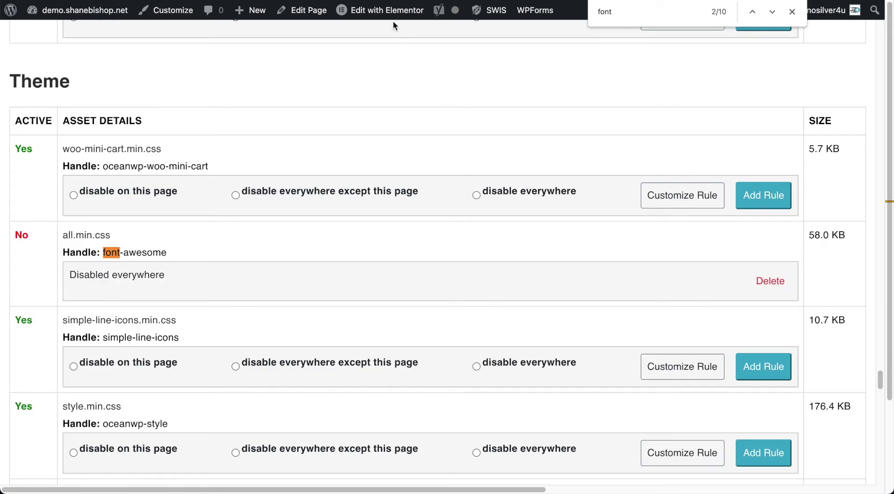
pyautogui.click(497, 11)
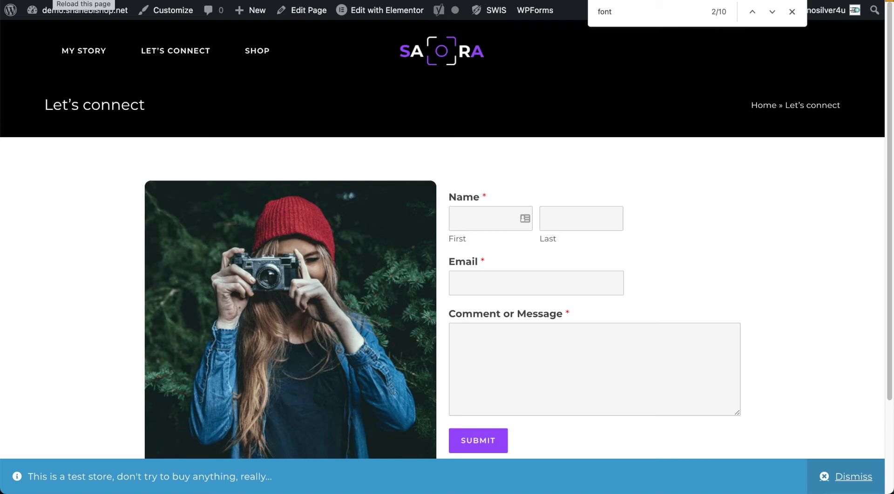
# - Reload the Let's connect page and scroll to confirm the contact form still displays
pyautogui.press('super+r')
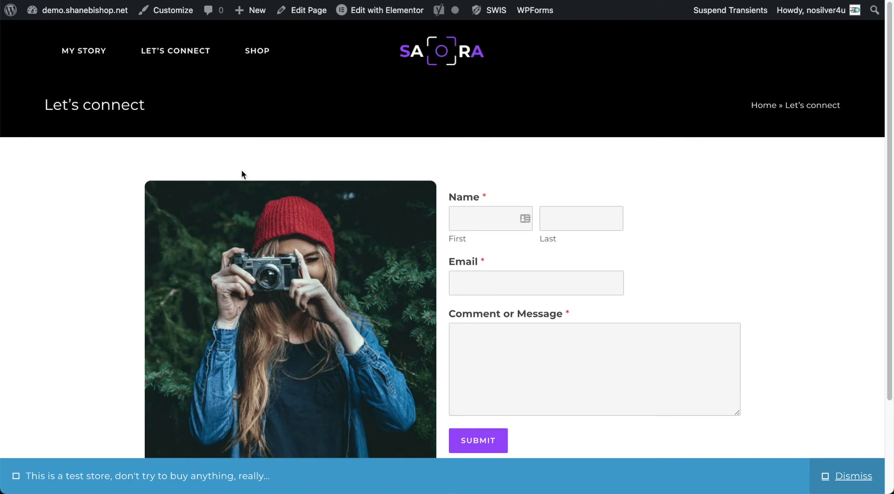
pyautogui.scroll(-3, 542, 194)
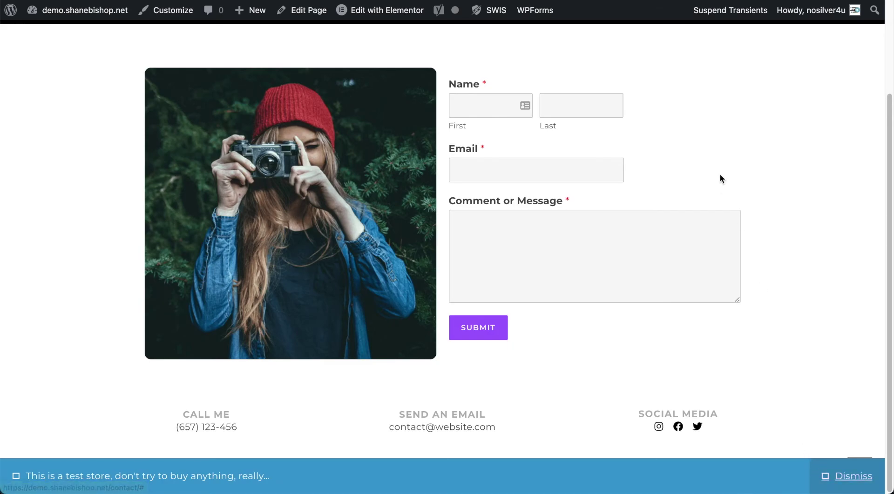
# - Return to the SWIS asset list and search the page for 'font'
pyautogui.click(494, 17)
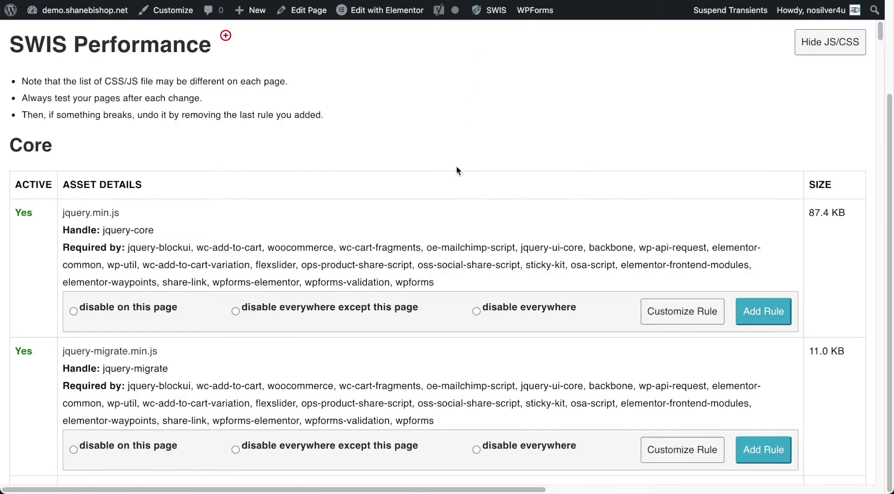
pyautogui.hotkey('ctrl', 'f')
pyautogui.press('Return')
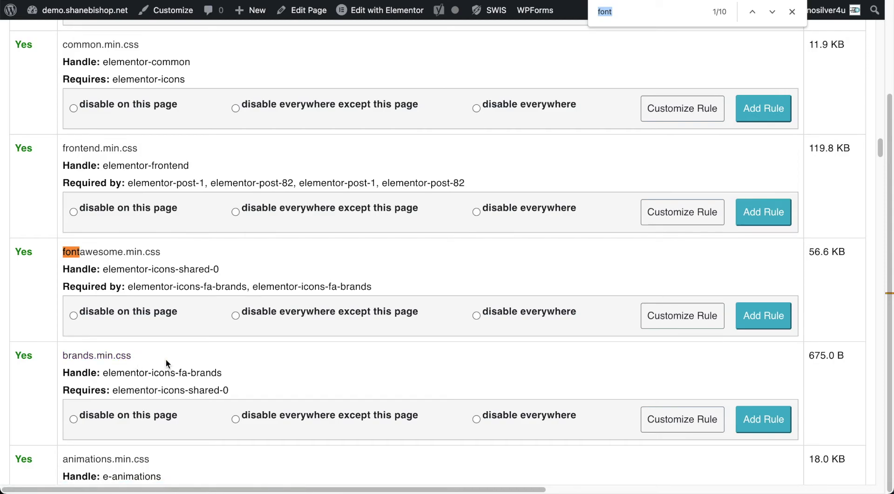
# - Delete the disable-everywhere rule on font-awesome's all.min.css so it shows active again
pyautogui.press('Return')
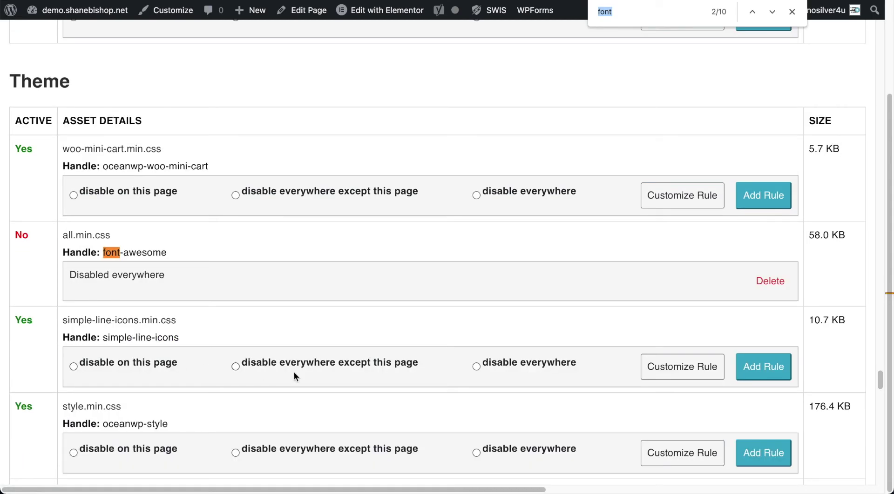
pyautogui.click(768, 283)
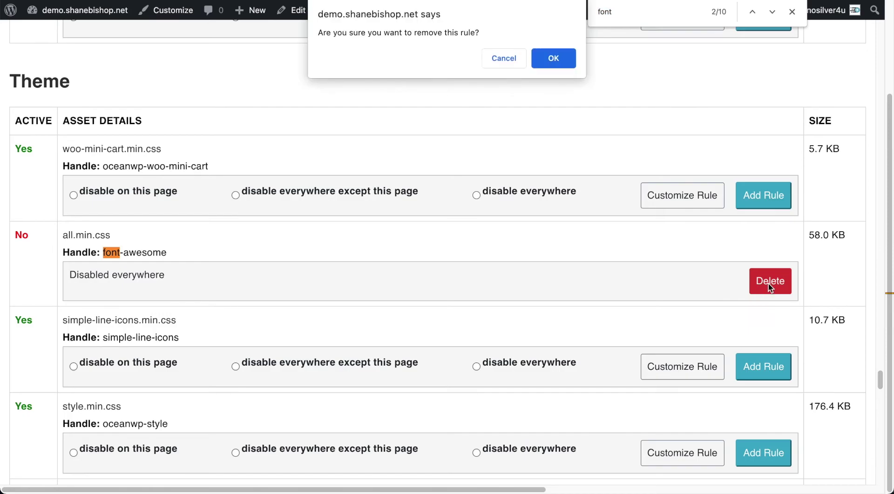
pyautogui.click(556, 58)
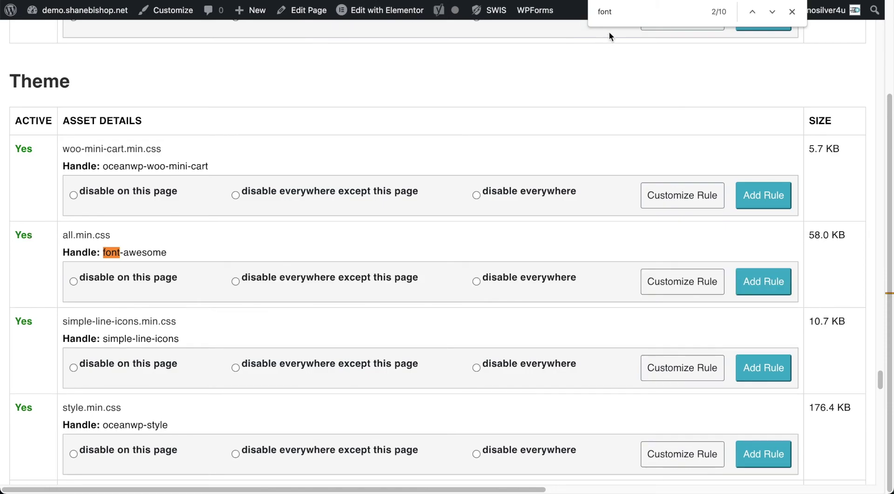
# - Cycle through all 10 'font' matches back to Elementor's fontawesome.min.css and brands.min.css
pyautogui.press('Return')
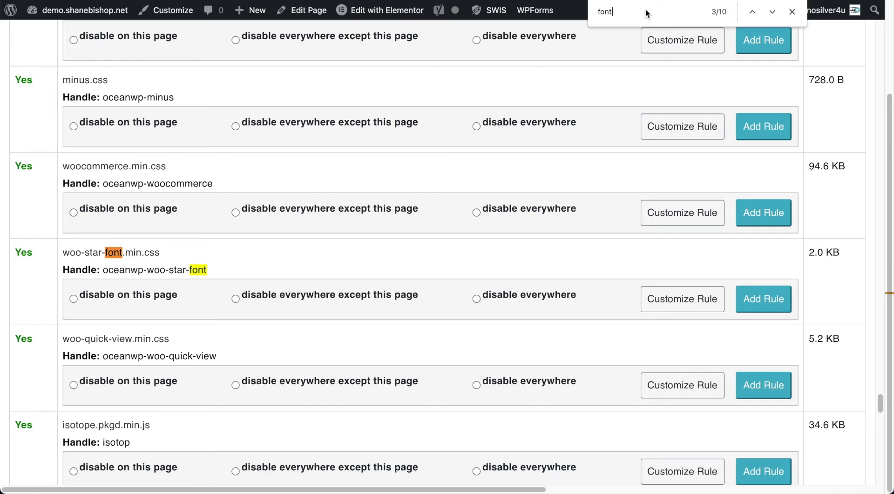
pyautogui.press('Return')
pyautogui.press('Return')
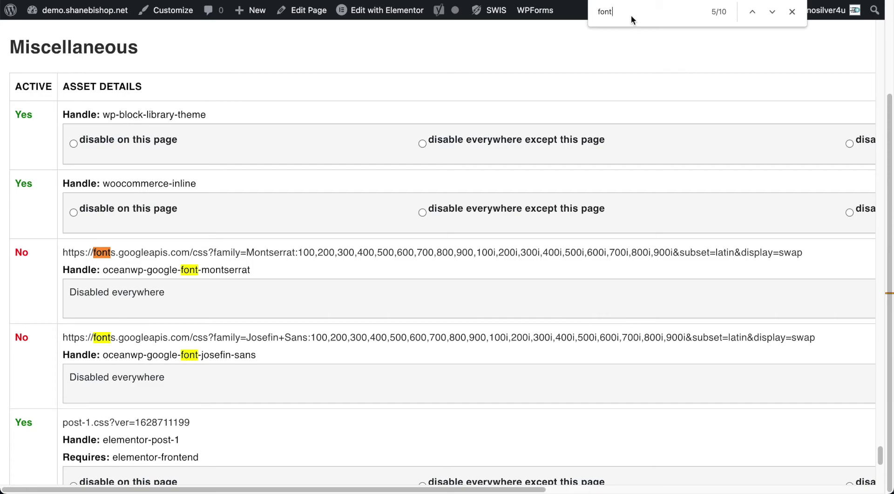
pyautogui.scroll(-5, 155, 218)
pyautogui.scroll(-1, 155, 218)
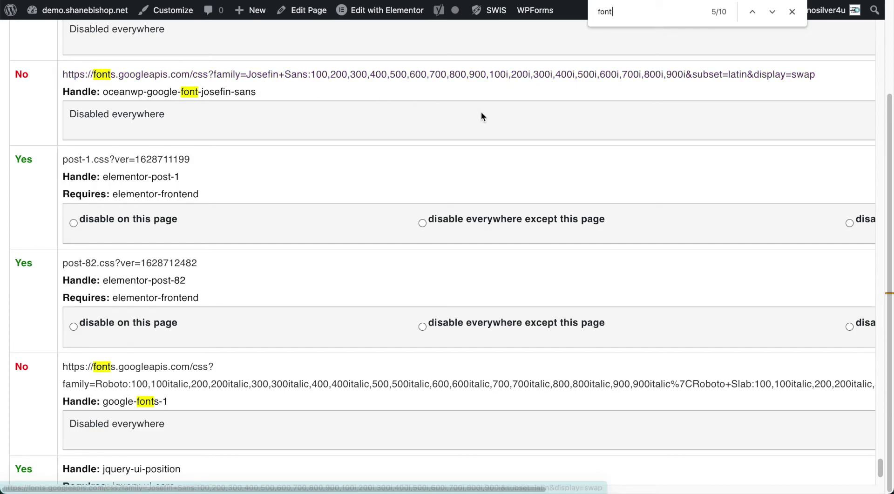
pyautogui.press('Return')
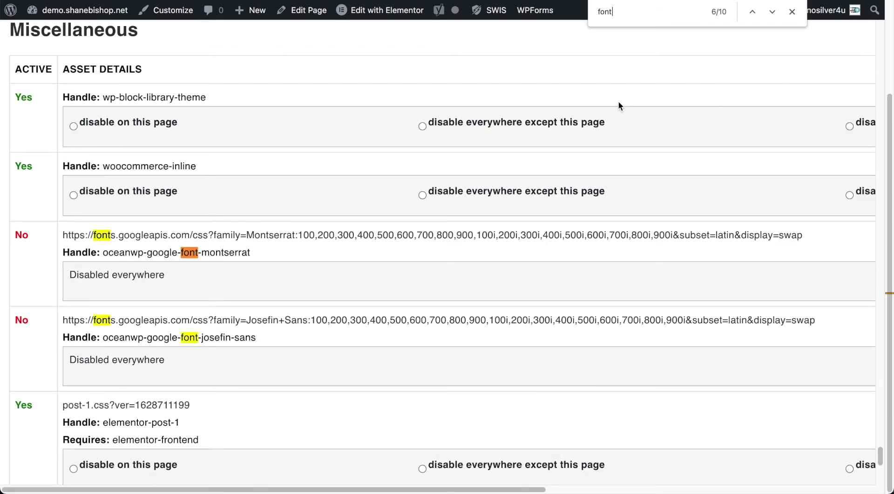
pyautogui.press('Return')
pyautogui.press('Return')
pyautogui.press('Return')
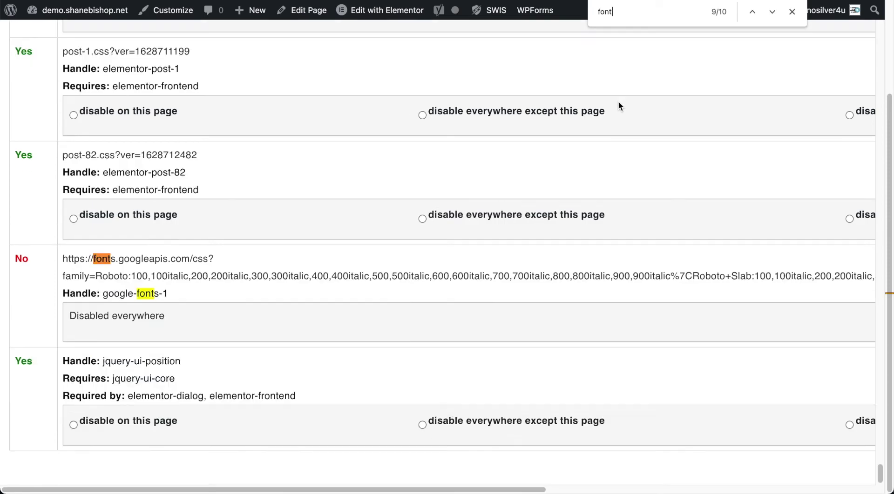
pyautogui.press('Return')
pyautogui.press('Return')
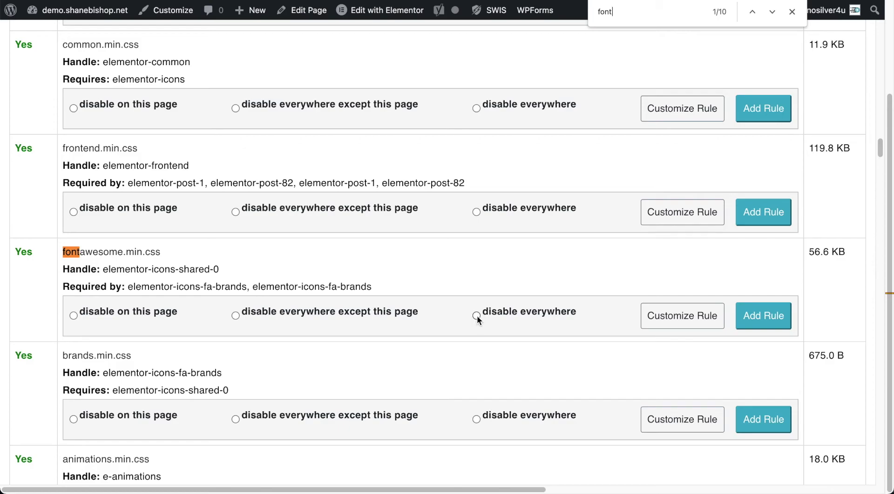
# - Add disable-everywhere rules for fontawesome.min.css and brands.min.css, then close the find bar
pyautogui.click(750, 319)
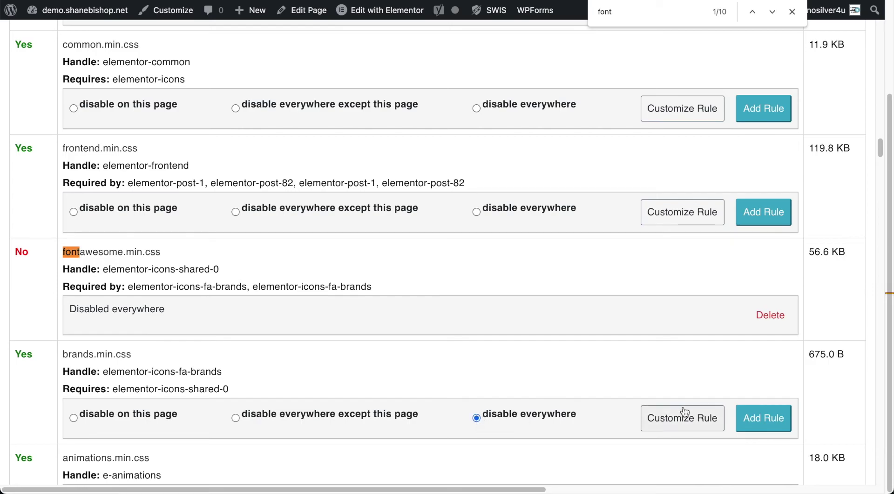
pyautogui.click(767, 429)
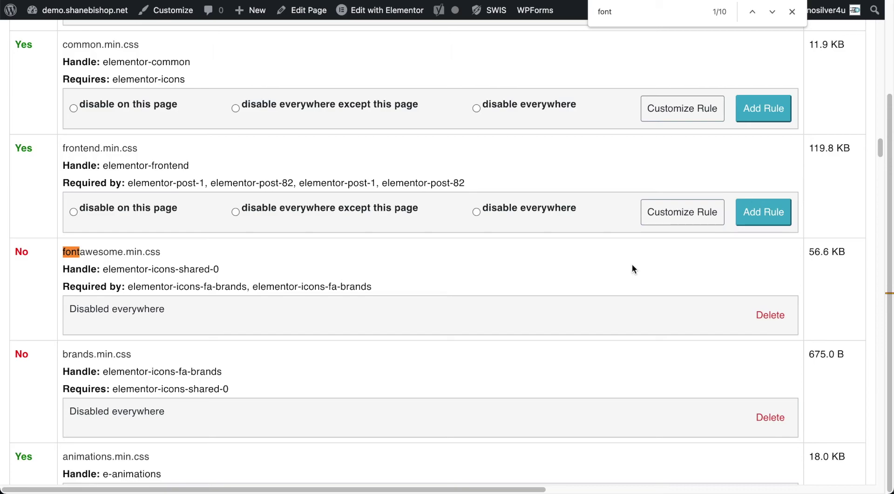
pyautogui.click(792, 12)
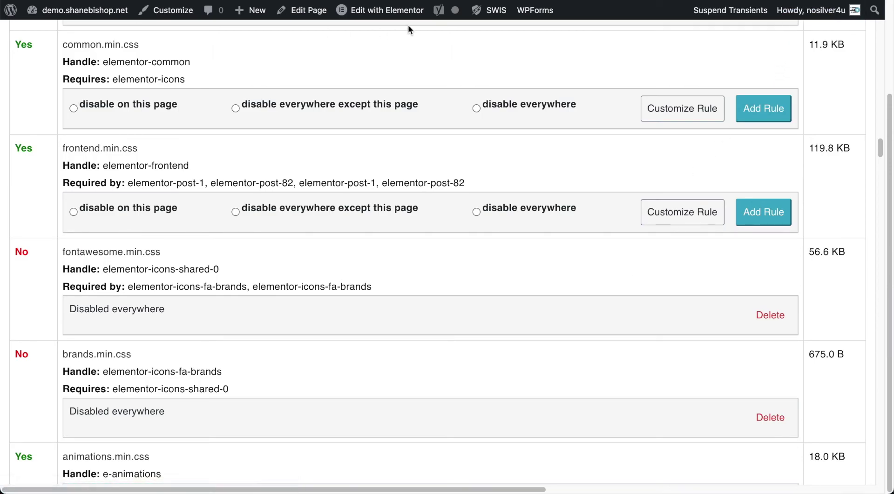
pyautogui.click(52, 2)
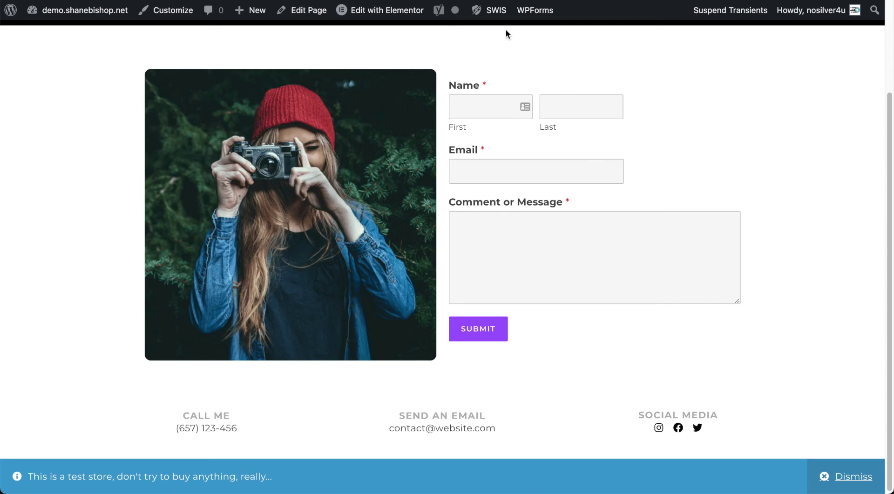
pyautogui.moveTo(496, 9)
pyautogui.click(488, 65)
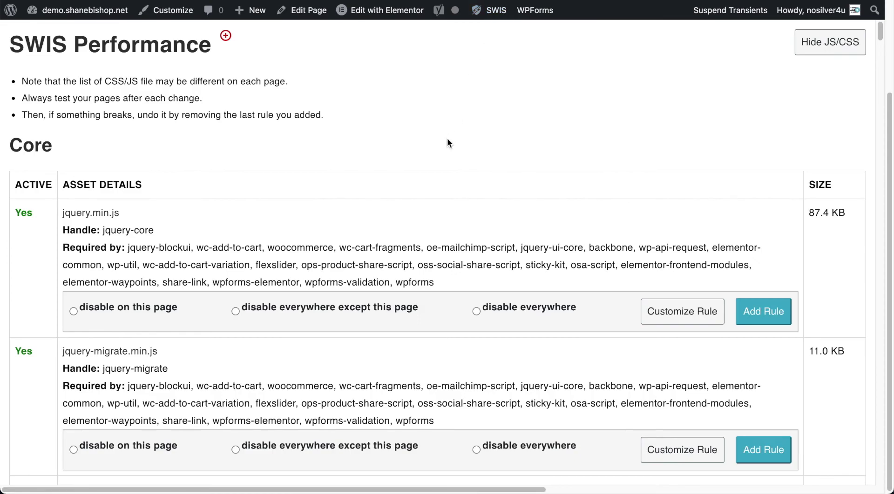
pyautogui.hotkey('ctrl', 'f')
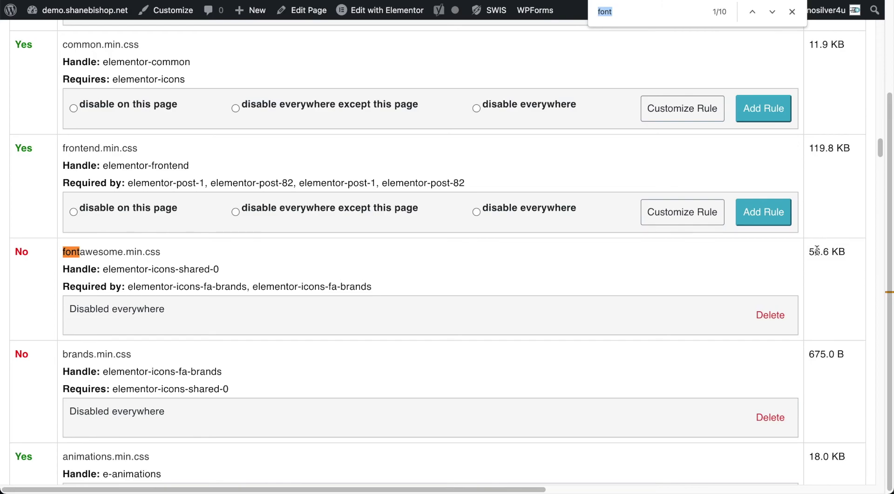
pyautogui.click(793, 12)
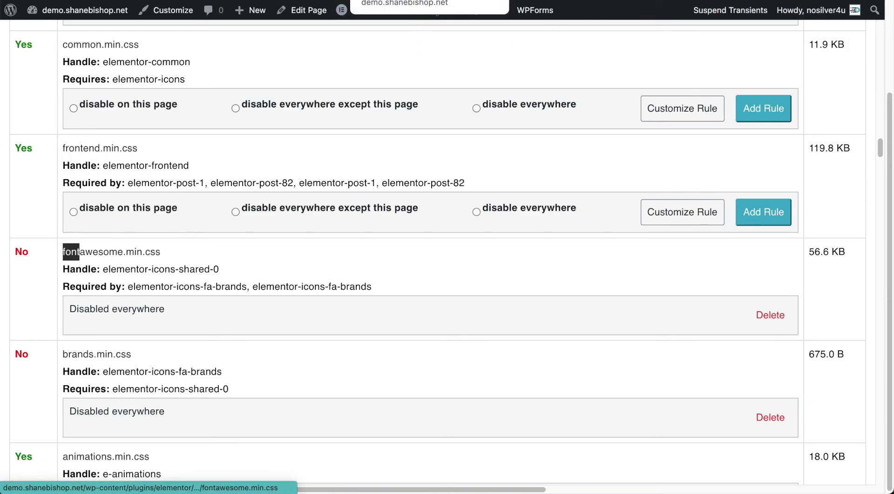
# - Reload the SWIS Performance settings and scroll to the Eliminate Unused CSS/JS (Slim) rules
pyautogui.hotkey('ctrl', 'Tab')
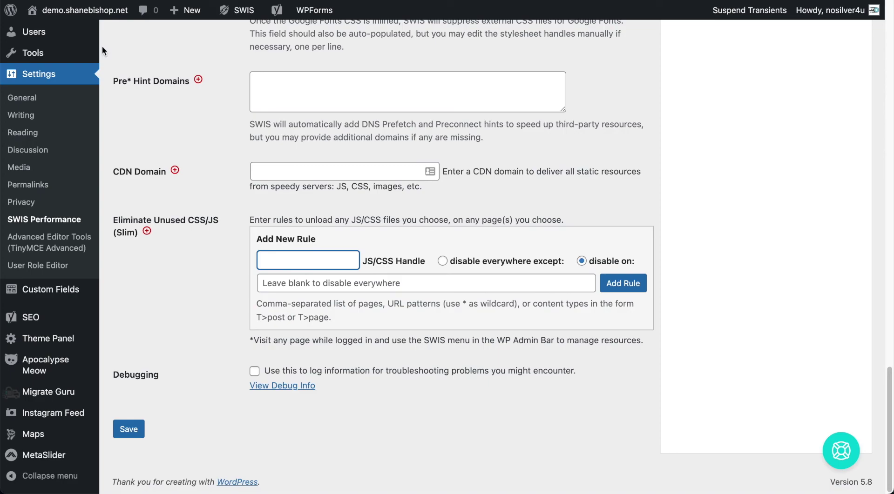
pyautogui.press('Return')
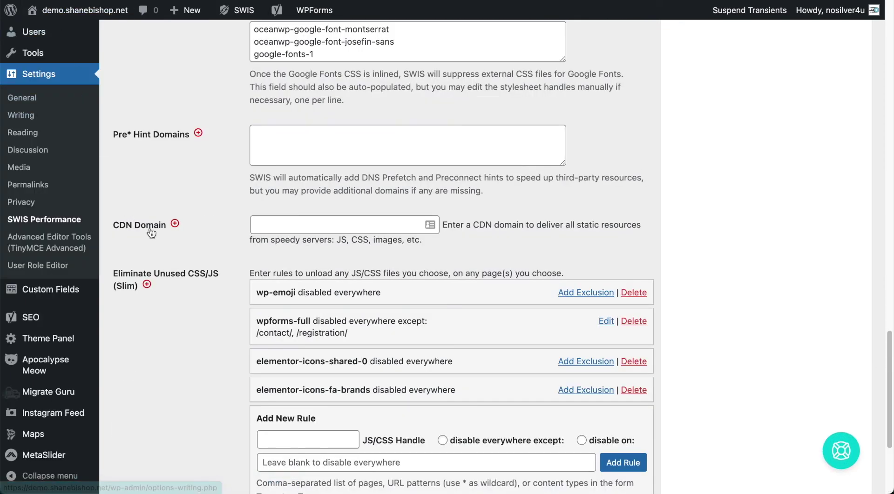
pyautogui.scroll(-3, 331, 304)
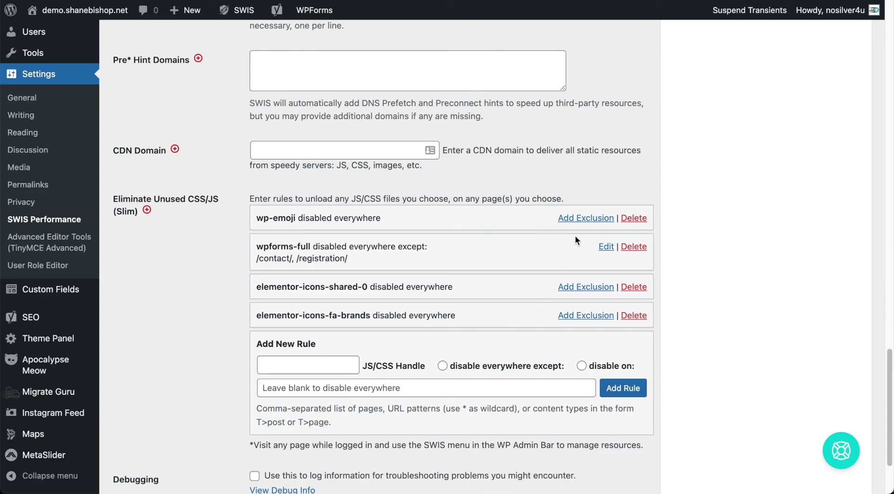
# - Edit the wpforms-full rule, removing ',/registration/' so /contact/ is the only exception
pyautogui.click(604, 251)
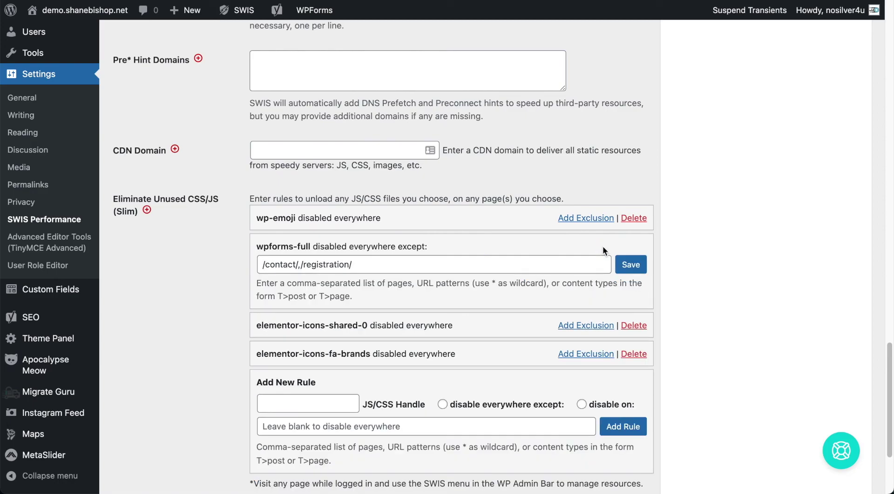
pyautogui.click(484, 270)
pyautogui.press('BackSpace')
pyautogui.press('BackSpace')
pyautogui.press('BackSpace')
pyautogui.press('BackSpace')
pyautogui.press('BackSpace')
pyautogui.press('BackSpace')
pyautogui.press('BackSpace')
pyautogui.press('BackSpace')
pyautogui.press('BackSpace')
pyautogui.press('BackSpace')
pyautogui.press('BackSpace')
pyautogui.press('BackSpace')
pyautogui.press('BackSpace')
pyautogui.press('BackSpace')
pyautogui.press('BackSpace')
pyautogui.click(631, 266)
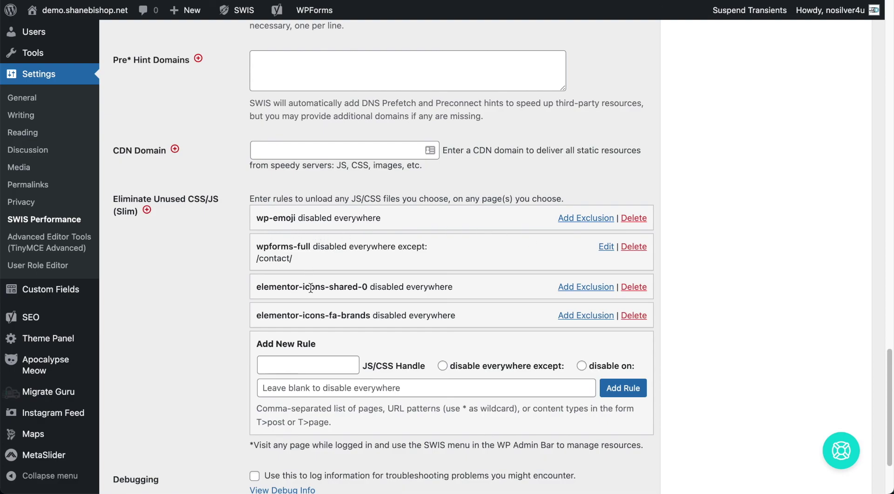
pyautogui.click(308, 362)
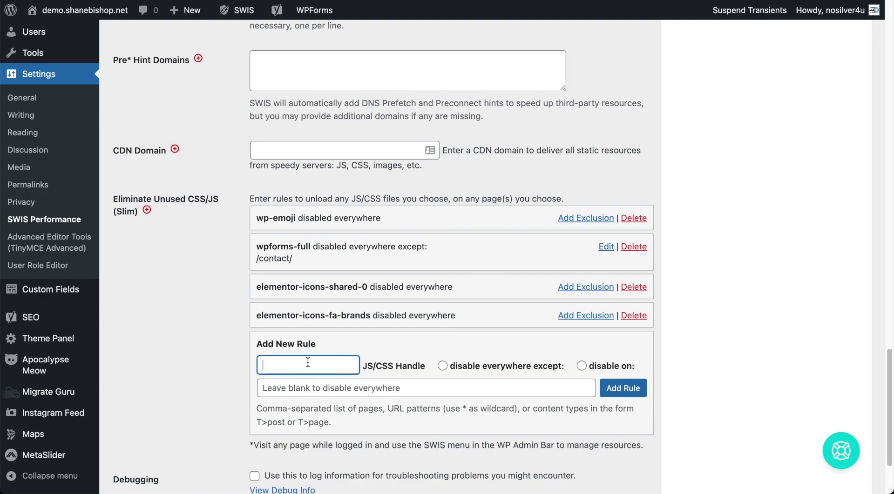